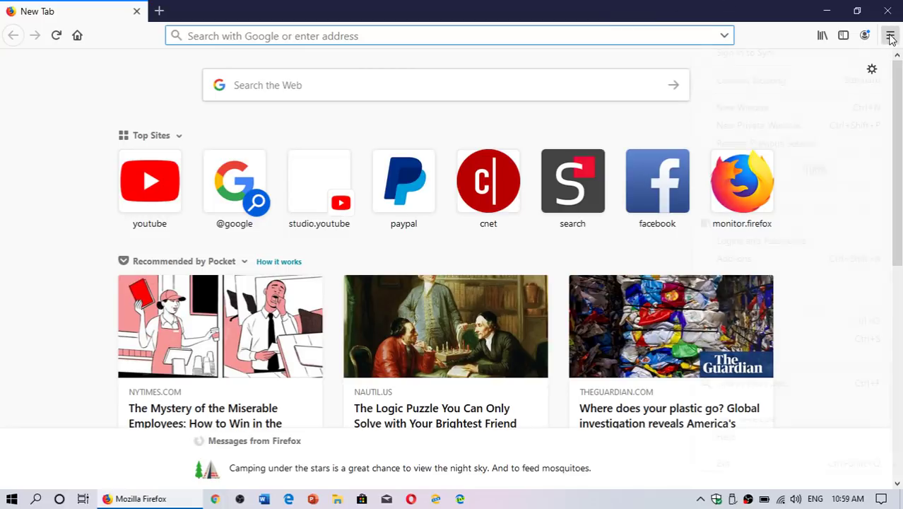
# - Open the Help submenu from the Firefox main menu, showing About Firefox and Troubleshooting Information
pyautogui.click(891, 35)
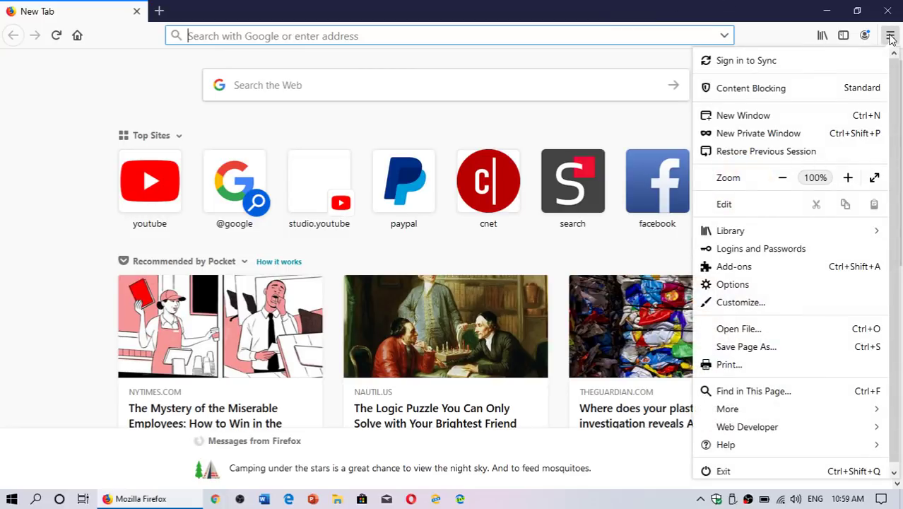
pyautogui.click(768, 443)
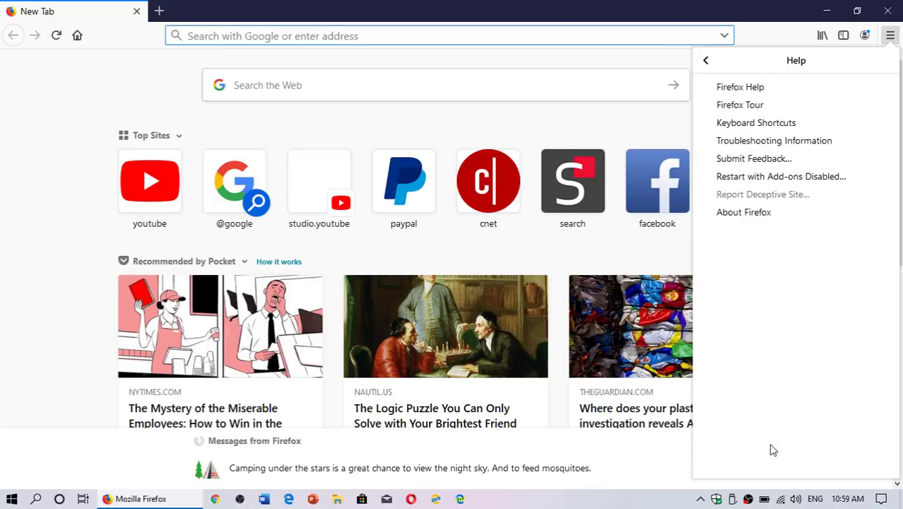
# - Confirm in About Firefox that version 67.0.3 is up to date, then close the dialog and the browser
pyautogui.click(744, 212)
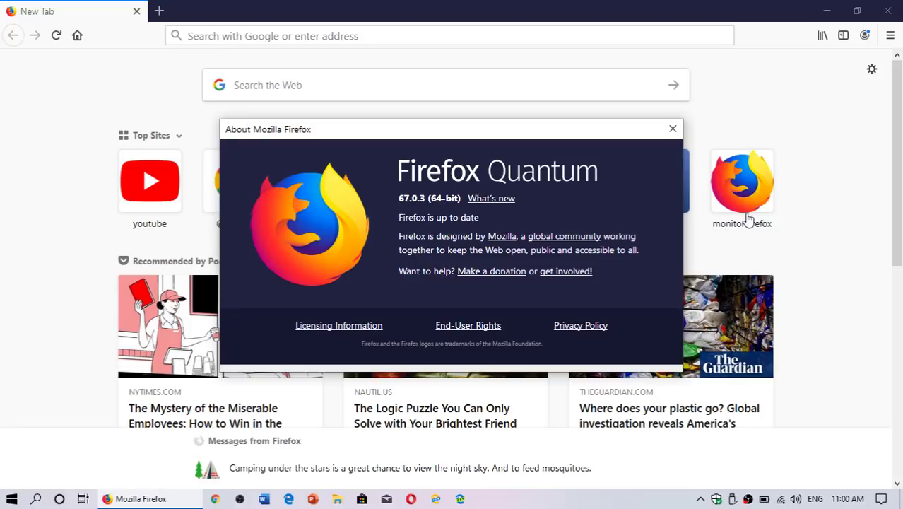
pyautogui.click(672, 128)
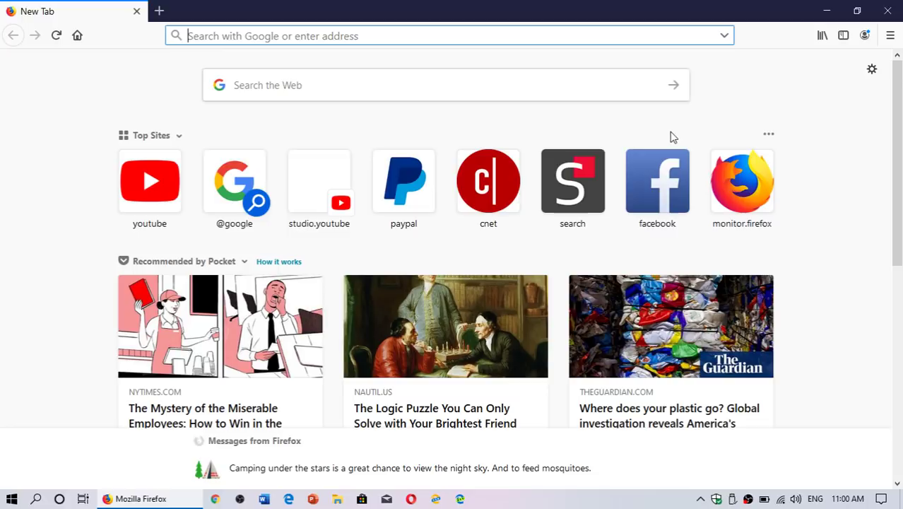
pyautogui.click(887, 10)
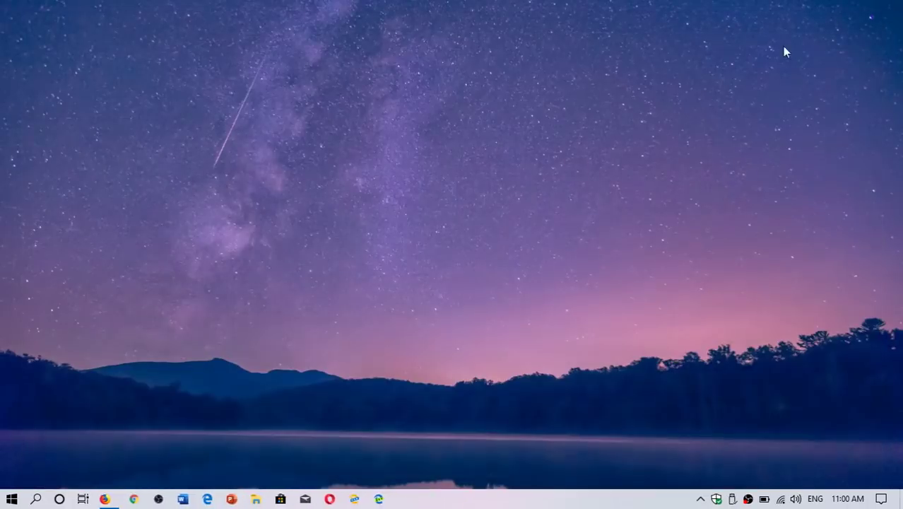